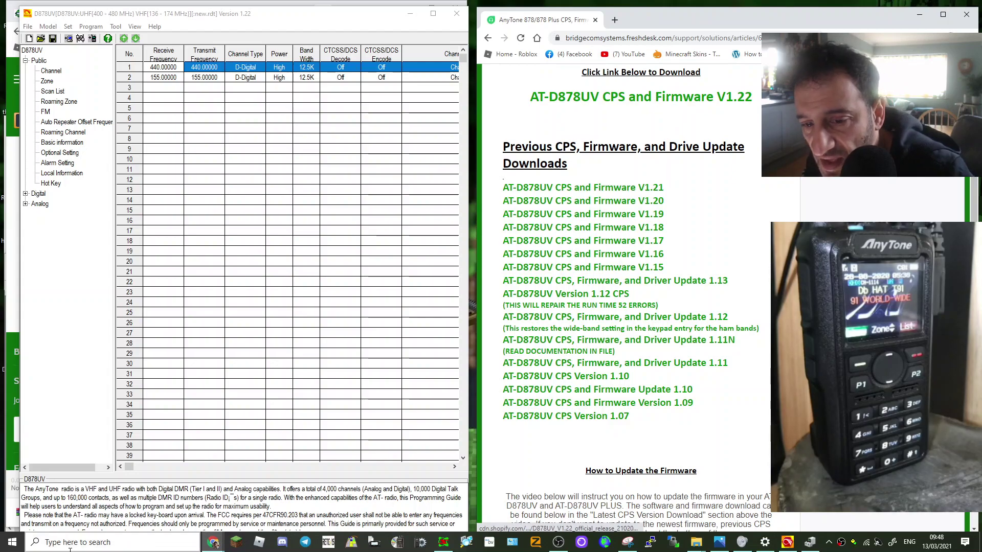
- Open D878UV_V1.22_official_release_210206.zip from Chrome's download bar and dismiss the archiver's licence reminder
left_click(16, 525)
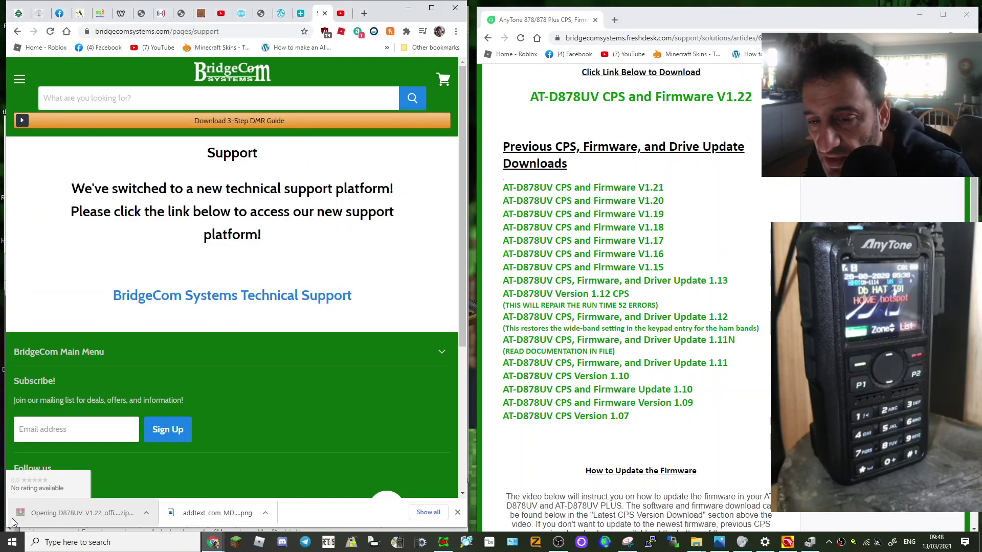
left_click(55, 526)
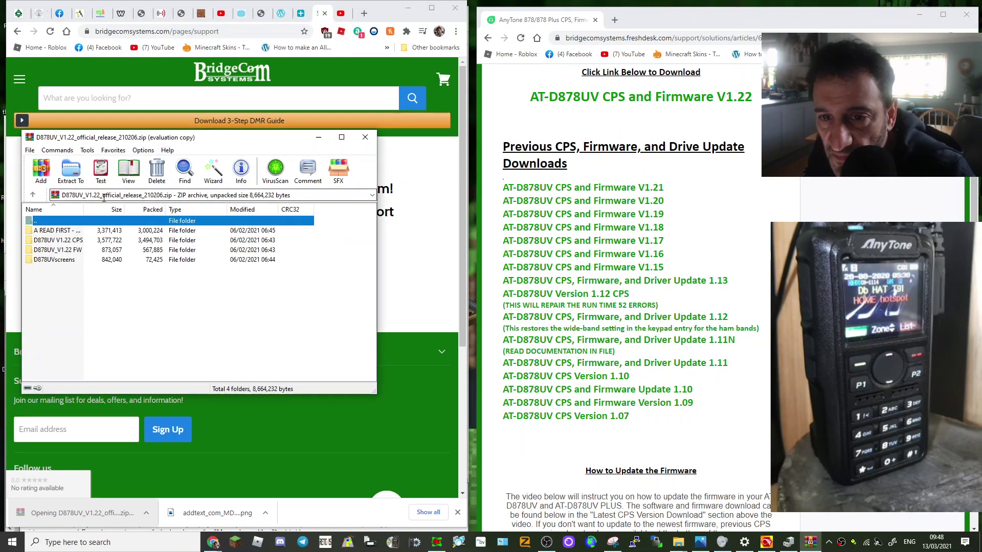
left_click(277, 226)
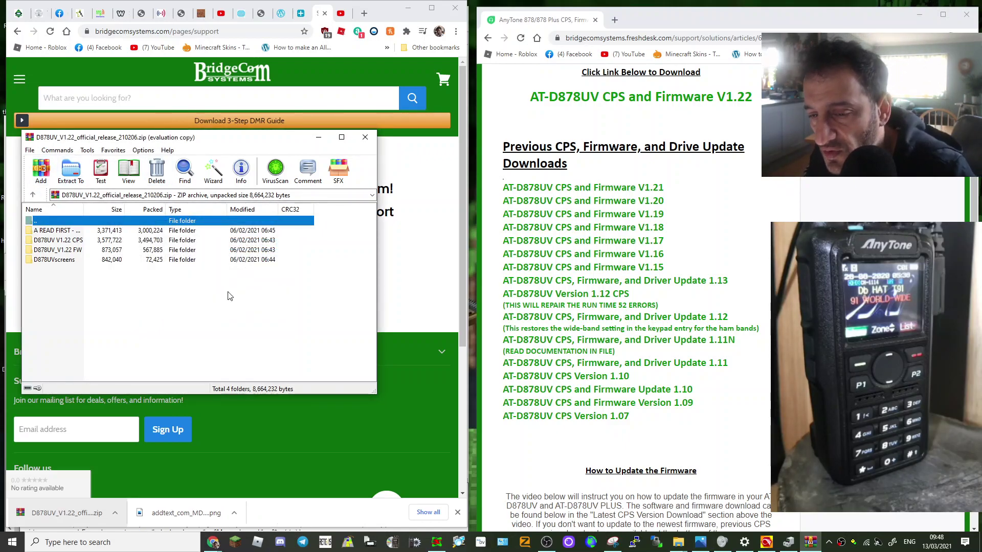
- Open Device Manager from the Win+X menu and expand Ports (COM & LPT)
right_click(13, 546)
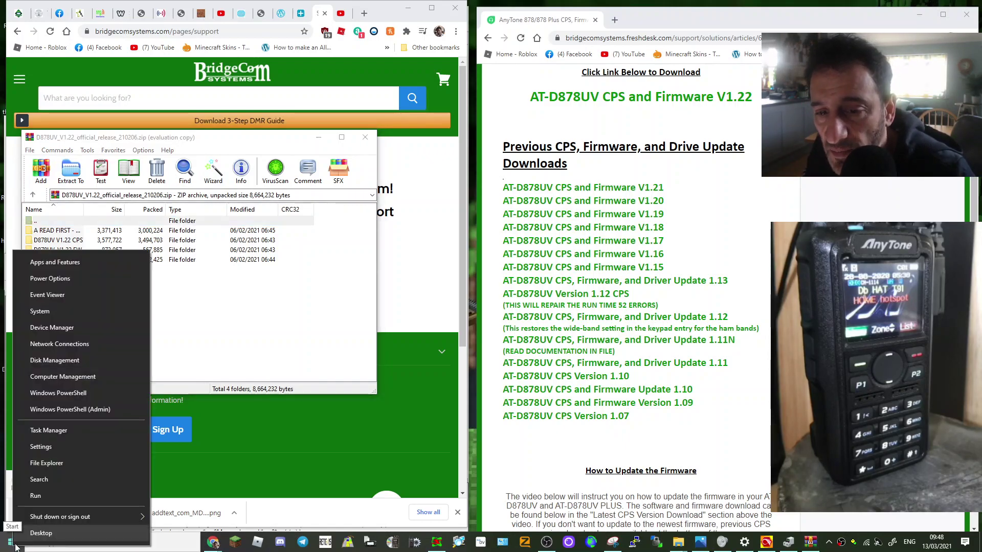
left_click(57, 329)
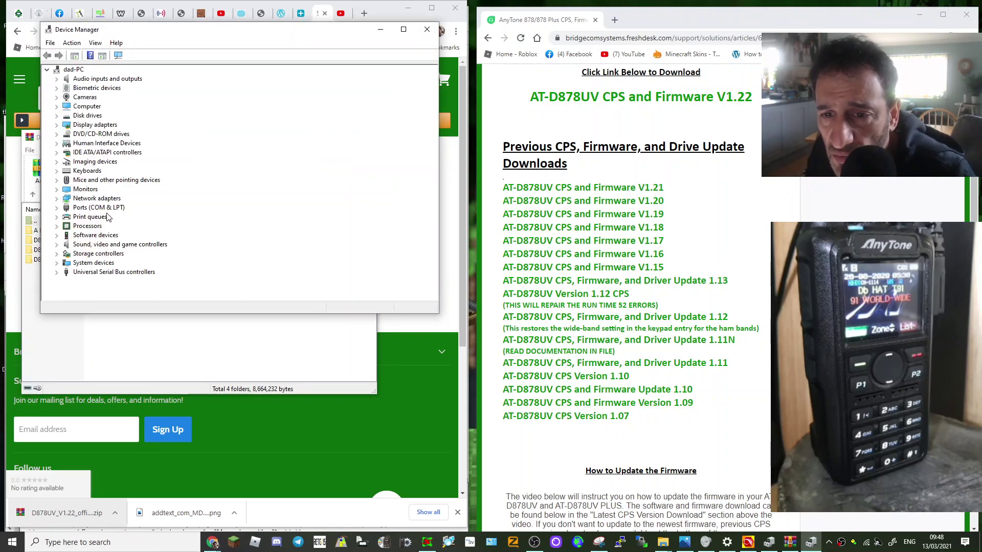
double_click(102, 207)
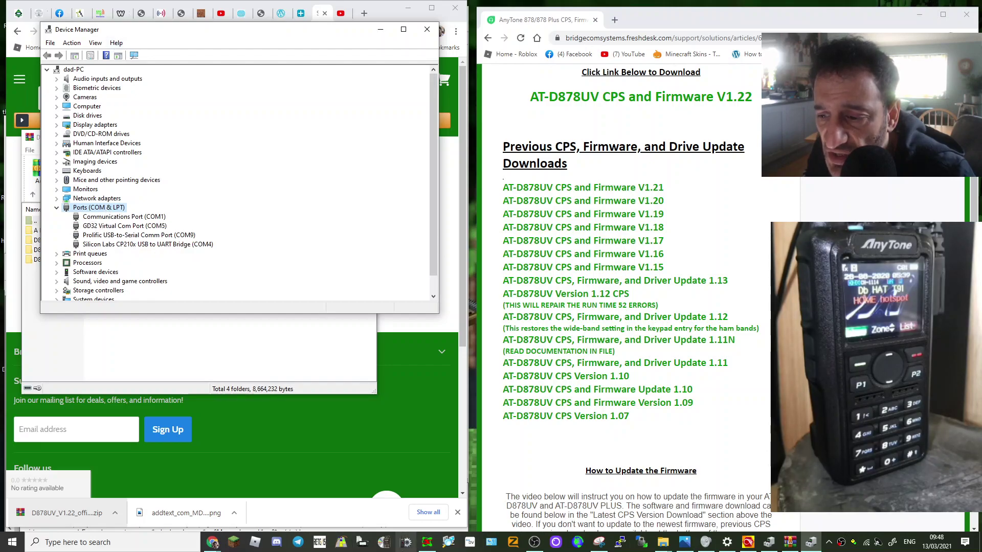
- Bring OBS Studio forward, then return to Device Manager
mouse_move(538, 550)
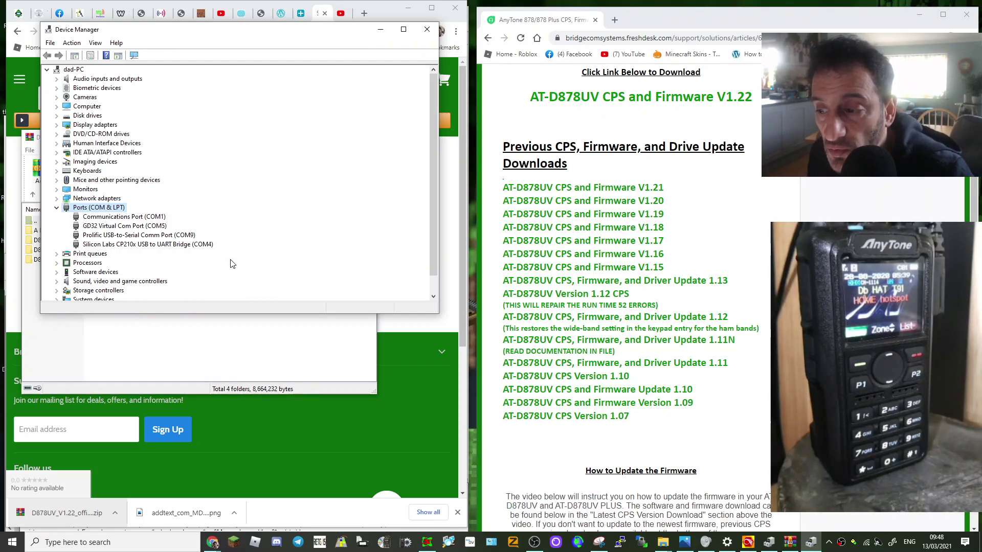
left_click(536, 546)
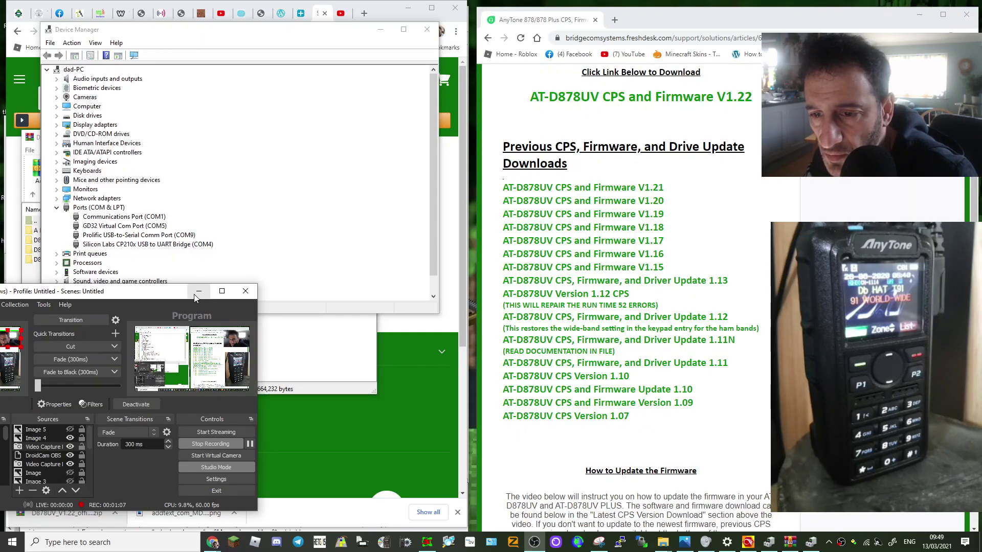
left_click(194, 293)
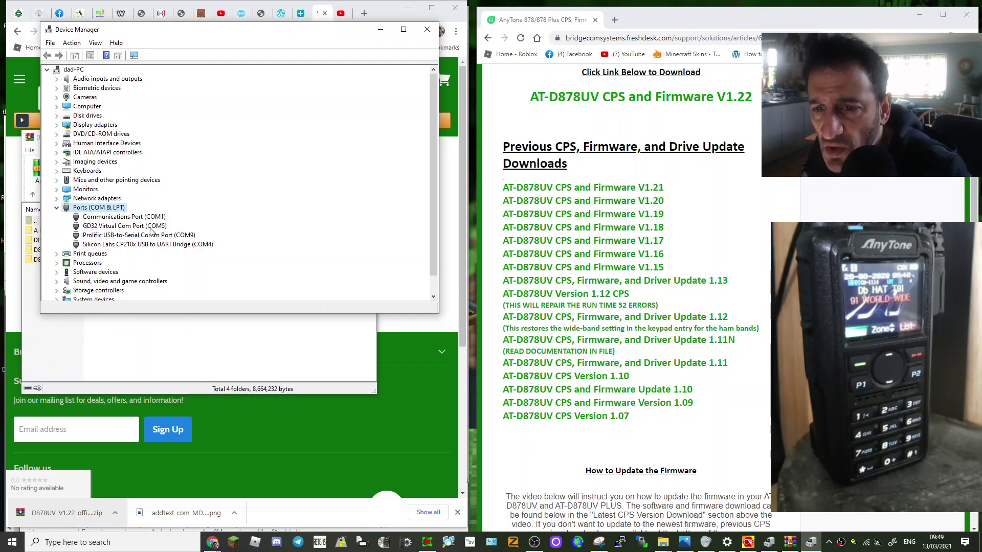
- Minimize Device Manager and the archive window, then restore and maximize the D878UV CPS
left_click(380, 31)
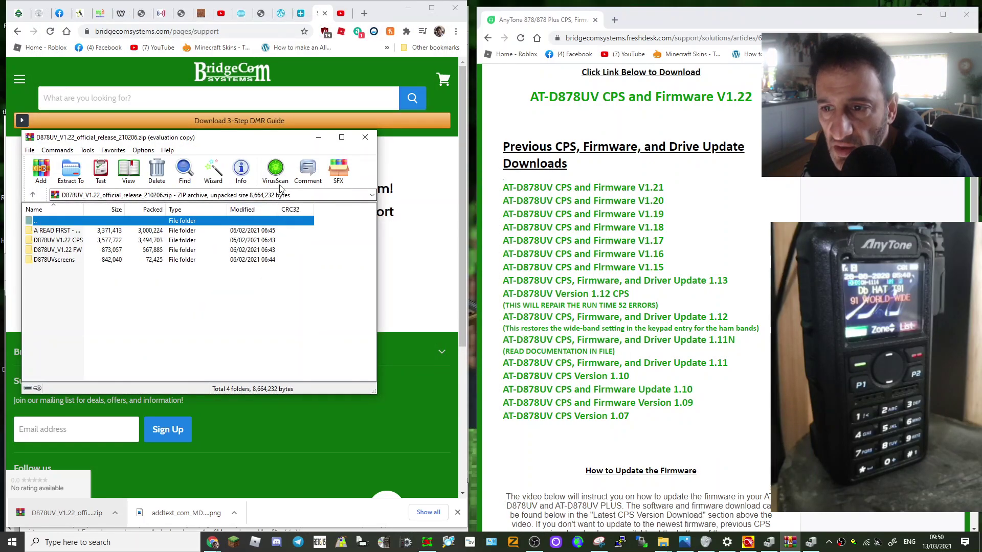
left_click(318, 139)
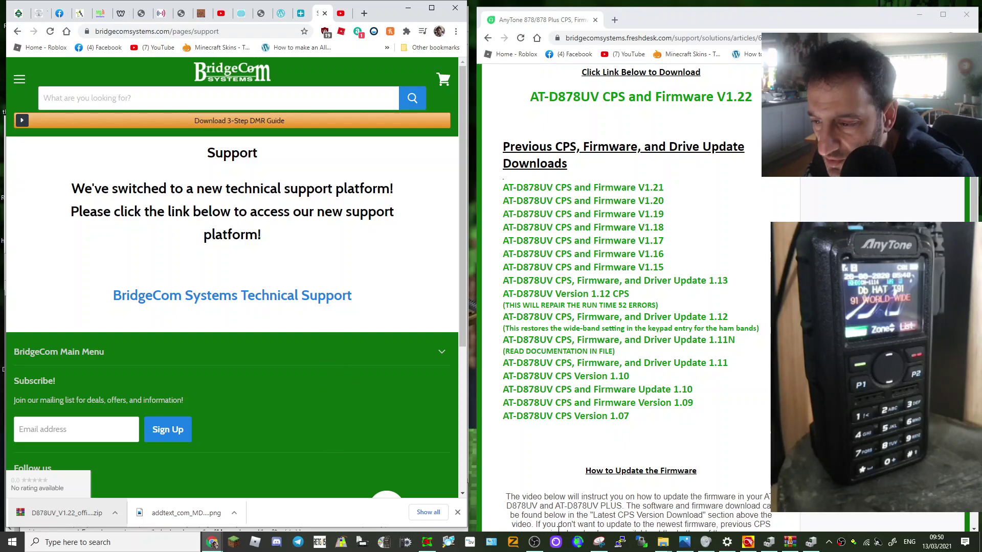
left_click(748, 543)
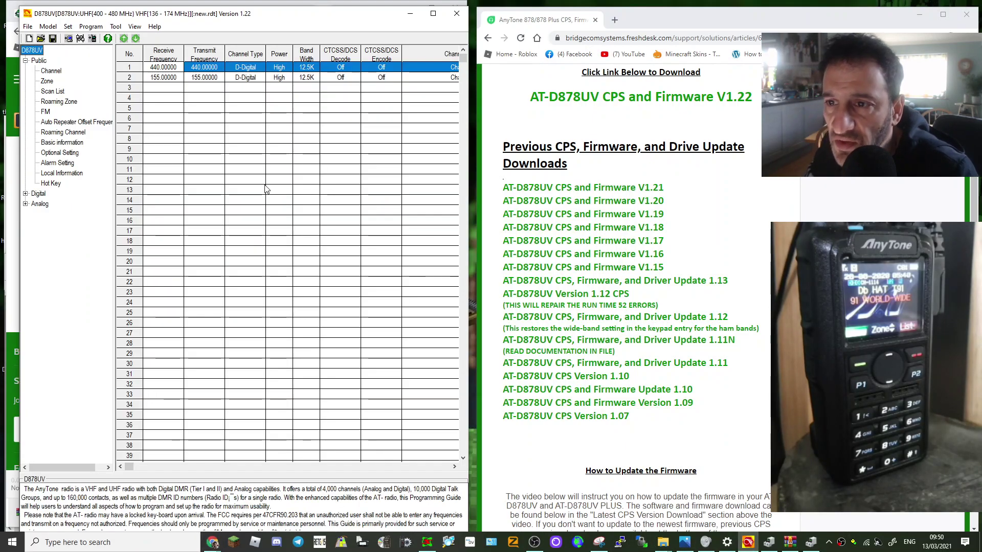
left_click(433, 13)
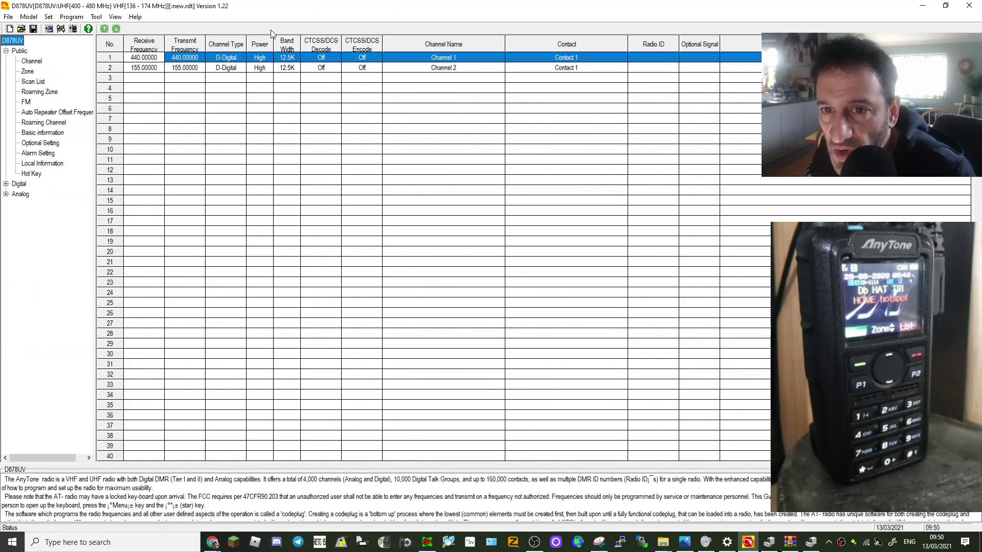
- Start Program > Read From Radio, cancel it, and reopen the Program menu
left_click(68, 18)
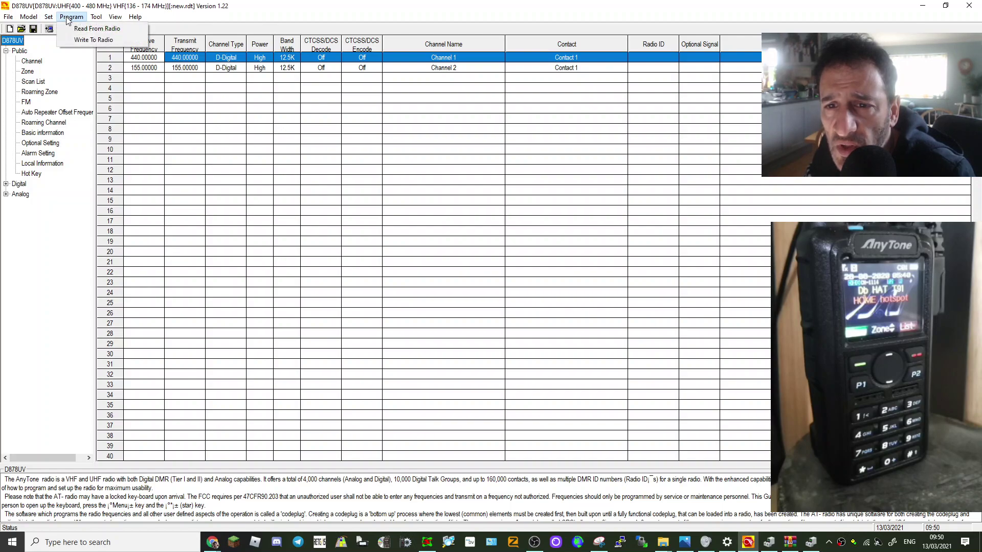
left_click(73, 28)
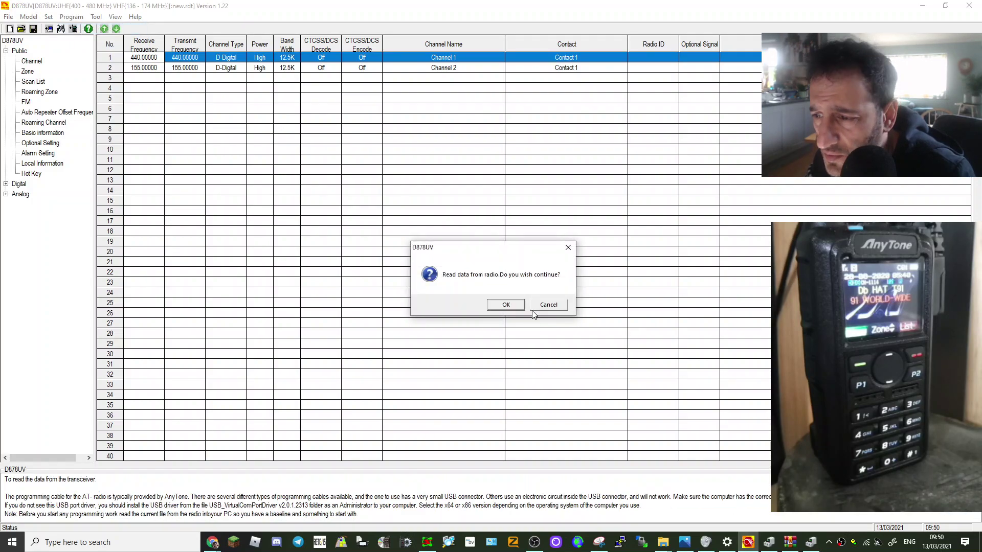
left_click(549, 304)
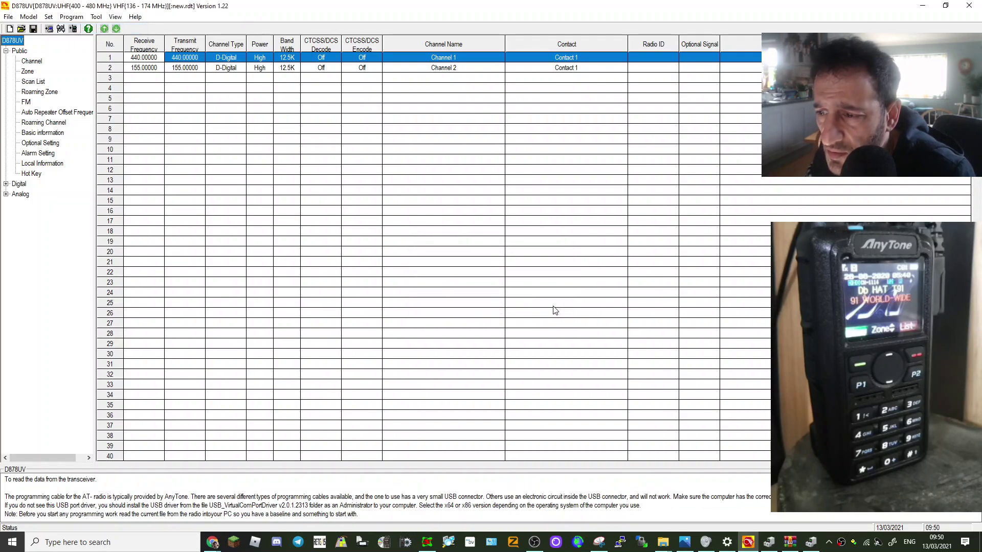
left_click(70, 20)
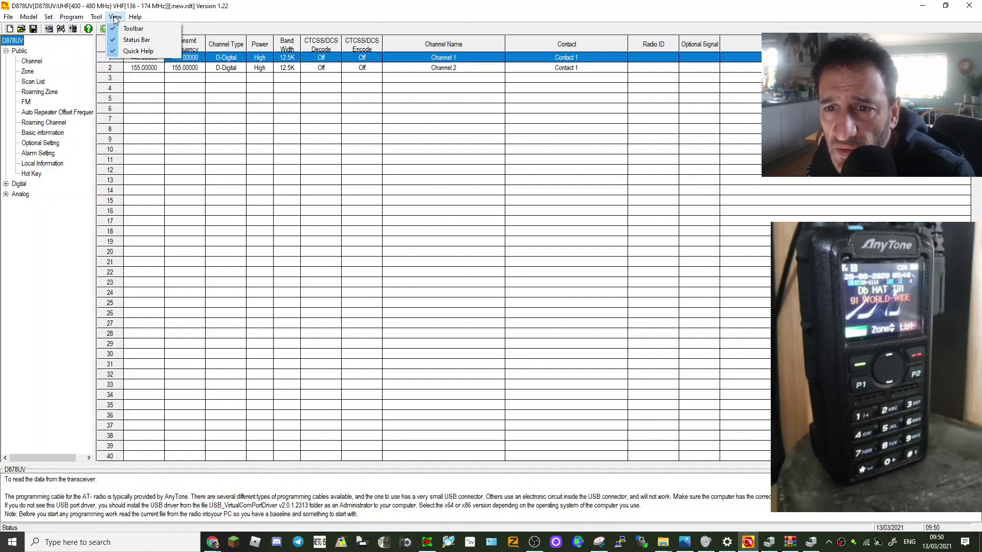
- Set the communication port to COM5
left_click(64, 29)
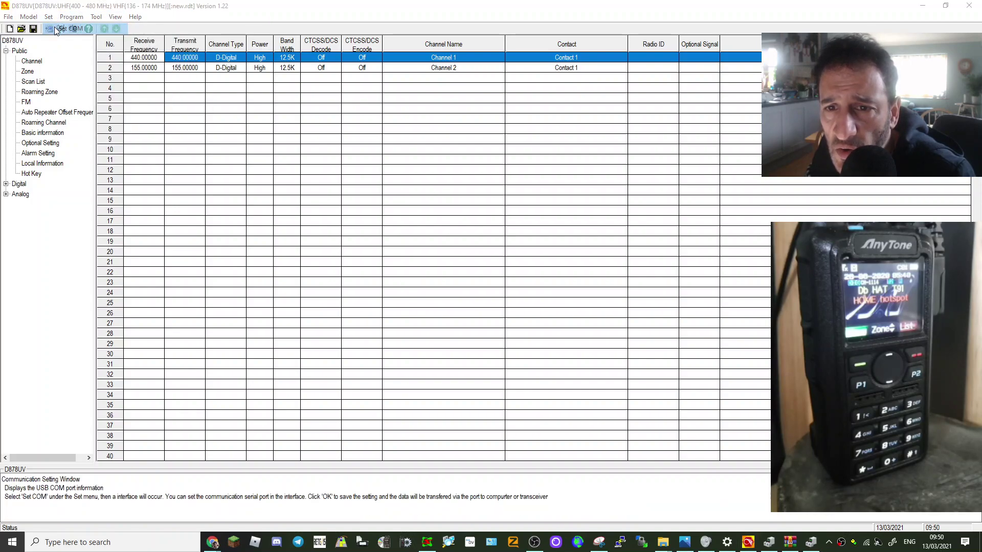
left_click(463, 270)
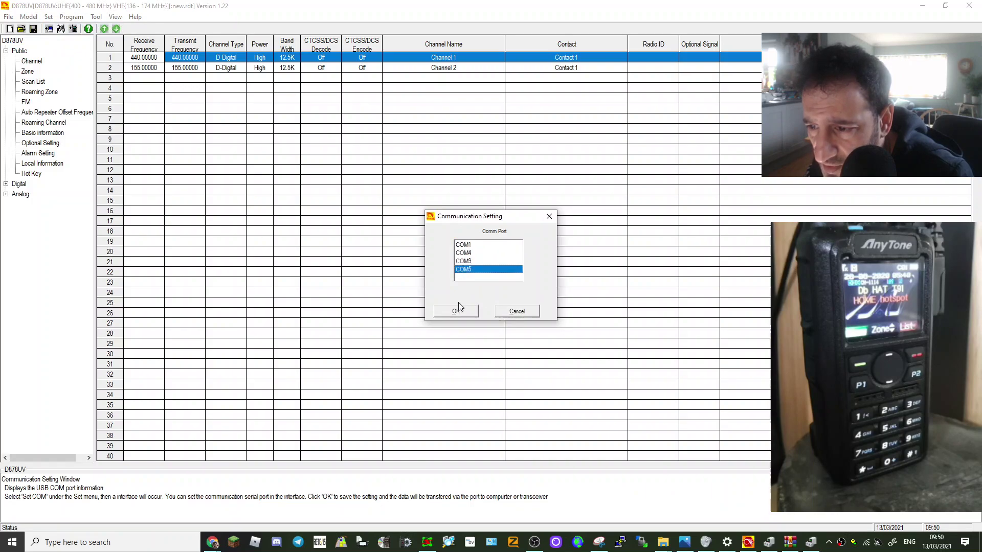
left_click(456, 312)
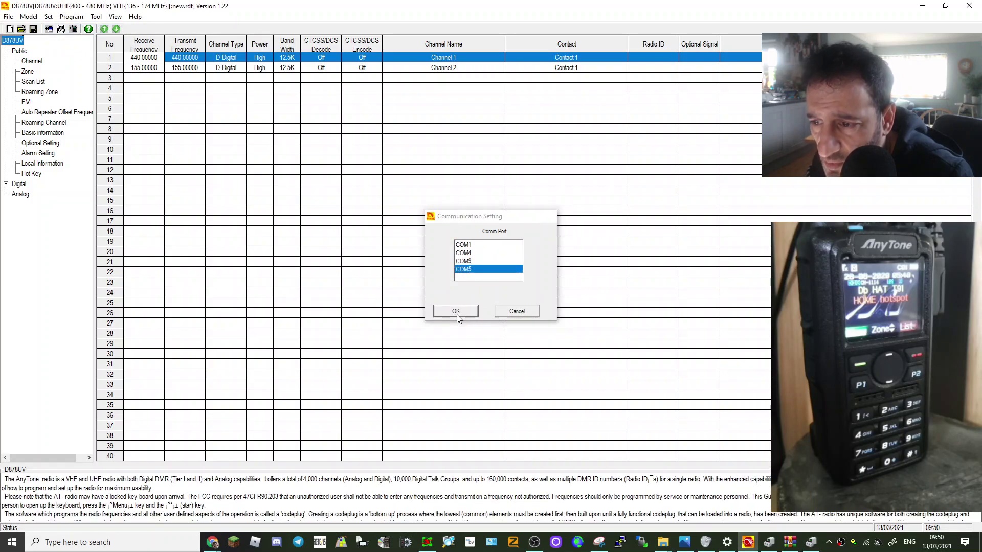
- Read the codeplug from the radio, confirming the read and the objects to read
left_click(71, 17)
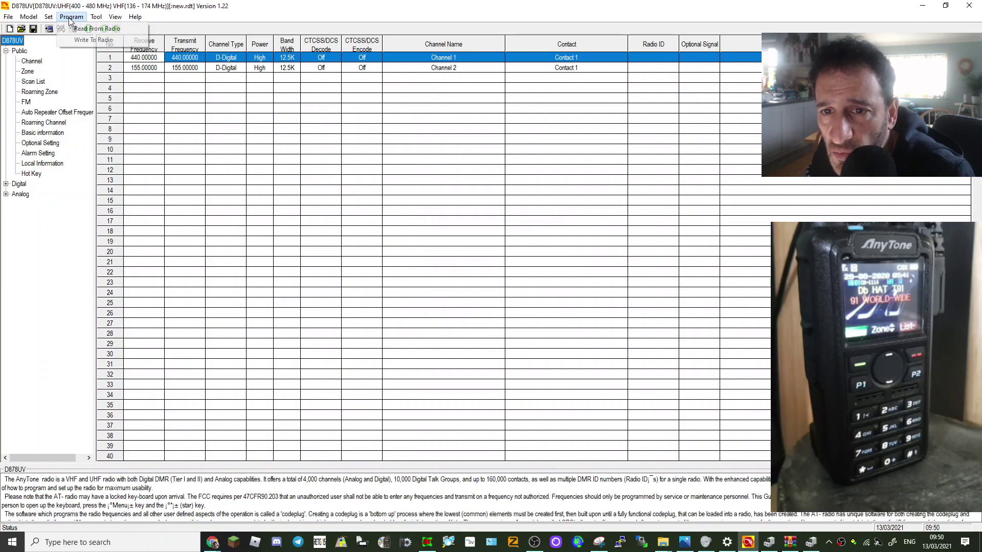
left_click(77, 30)
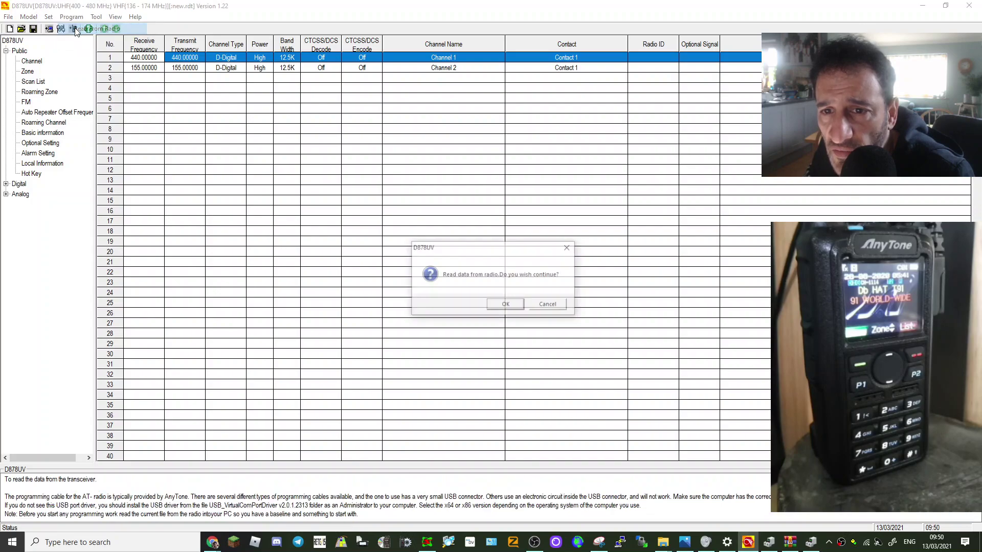
left_click(515, 307)
left_click(481, 292)
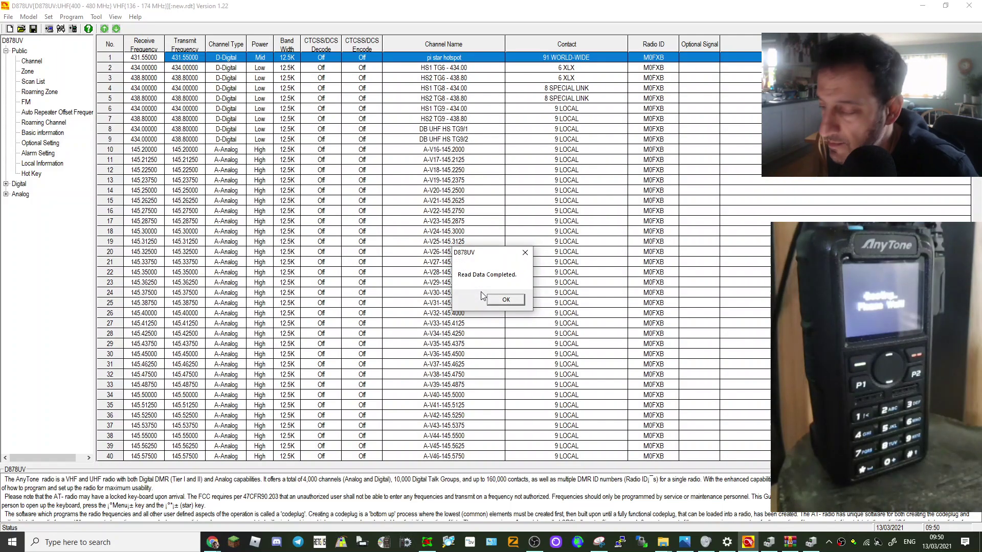
- Dismiss 'Read Data Completed.', leaving the 434/438 MHz digital and 145 MHz analogue channels listed
left_click(506, 300)
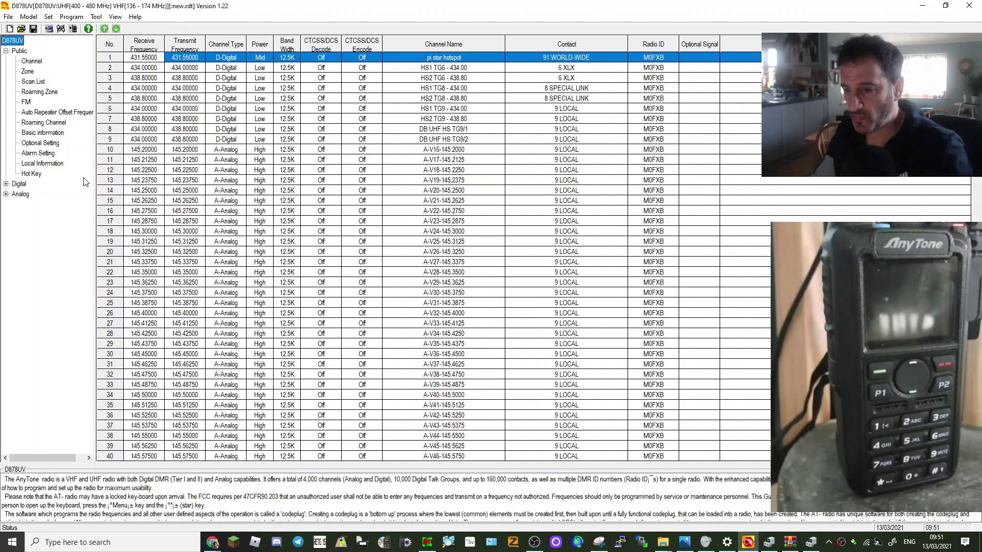
left_click(534, 543)
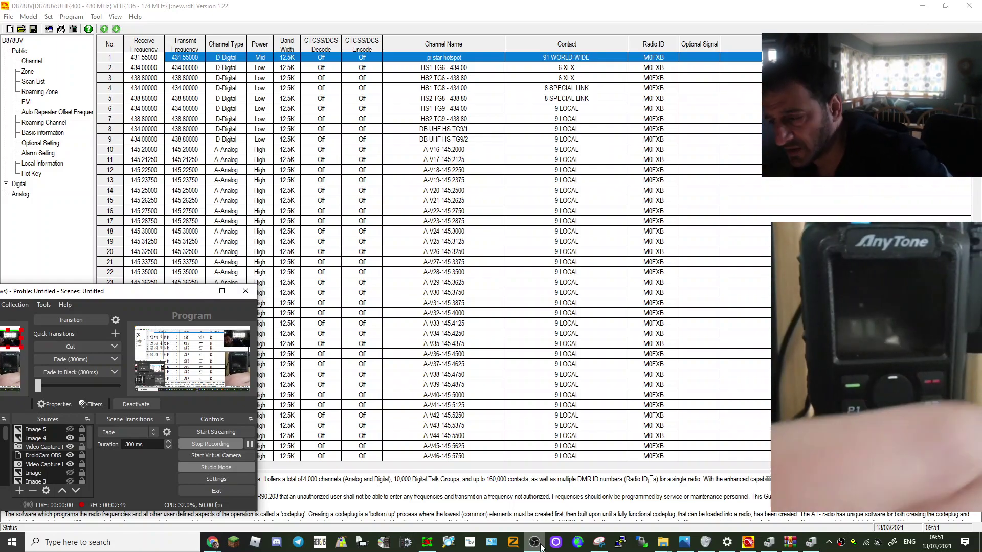
- Switch back to the CPS and open Tool > Firmware and Icon Update
left_click(199, 295)
key("alt+Tab")
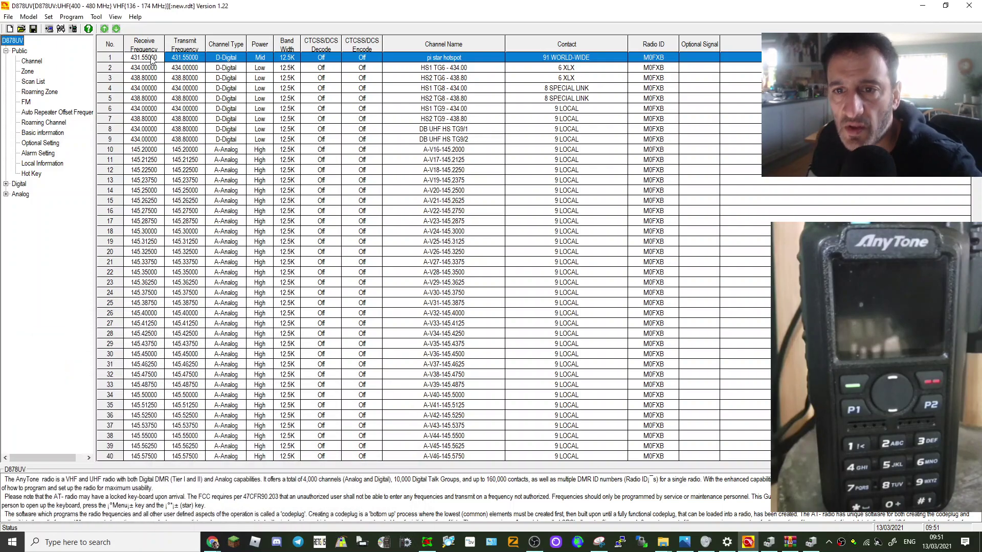
left_click(99, 17)
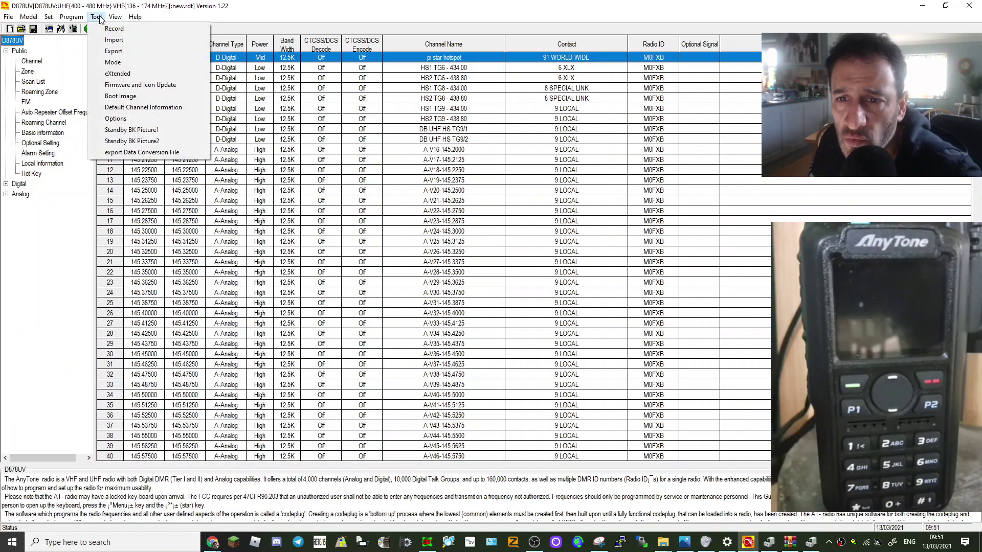
left_click(159, 88)
- Begin choosing an update file, browsing the Desktop and its Files folder
left_click(489, 212)
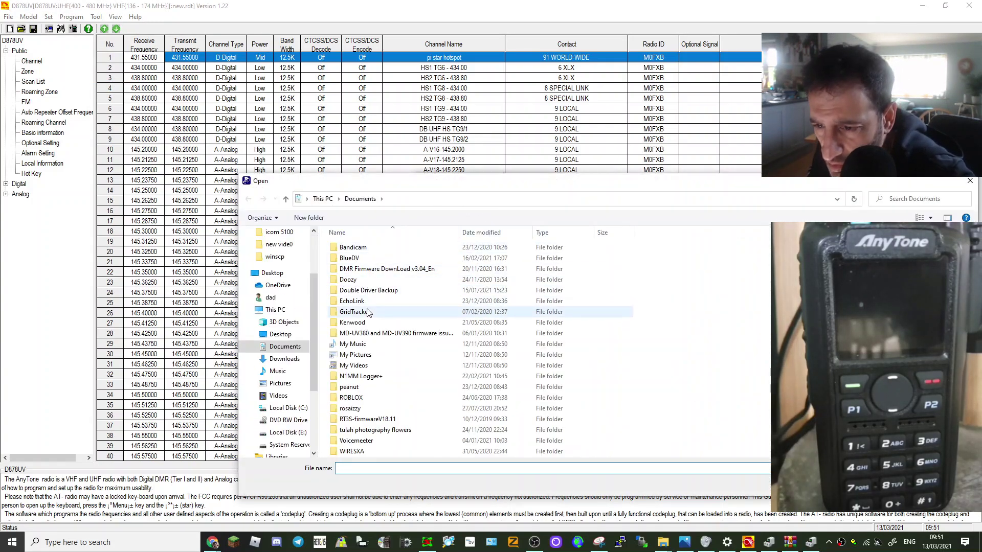
left_click(271, 272)
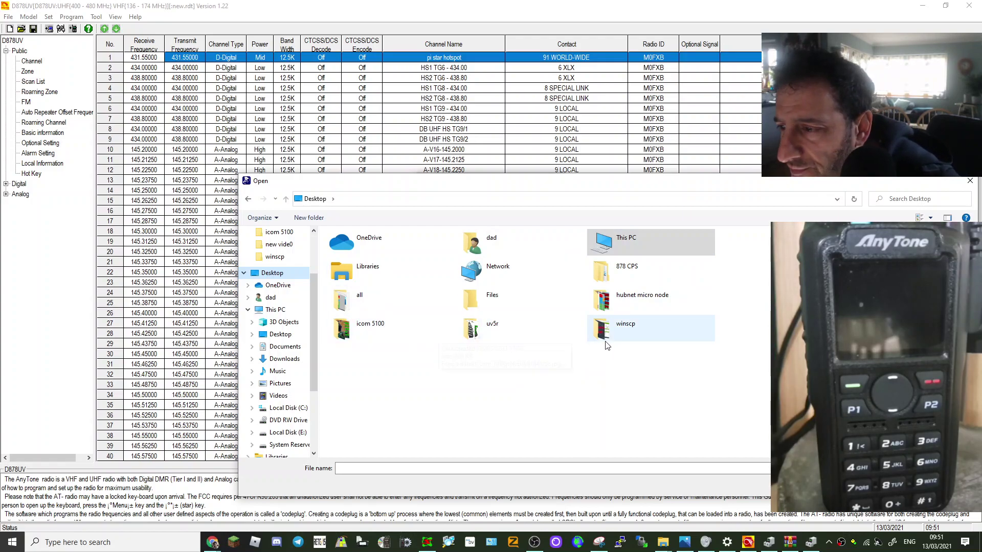
double_click(477, 301)
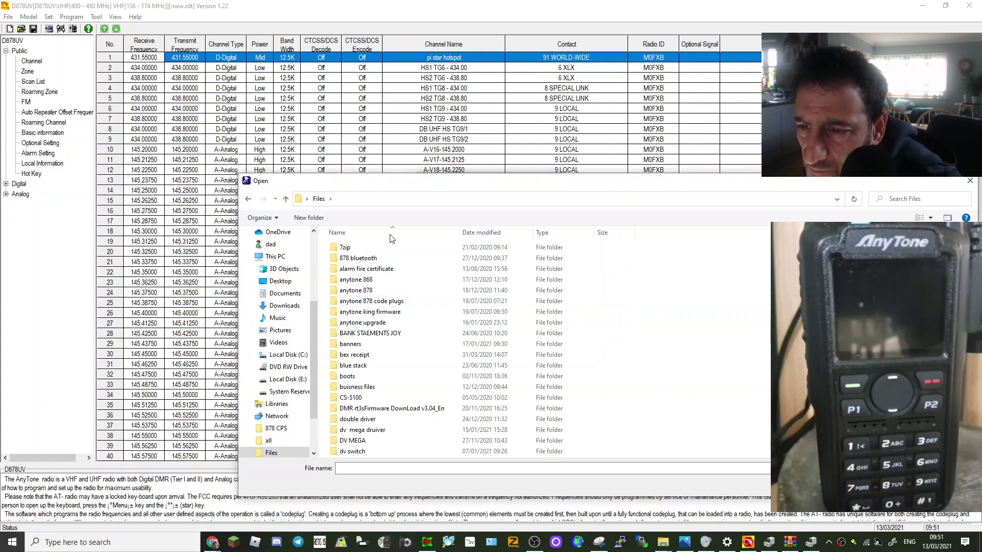
left_click(248, 200)
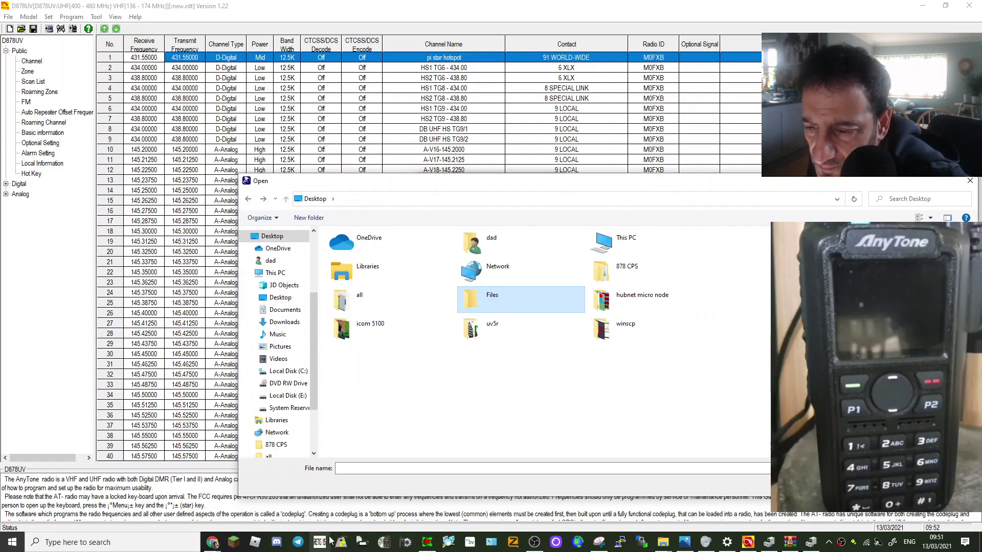
left_click(534, 542)
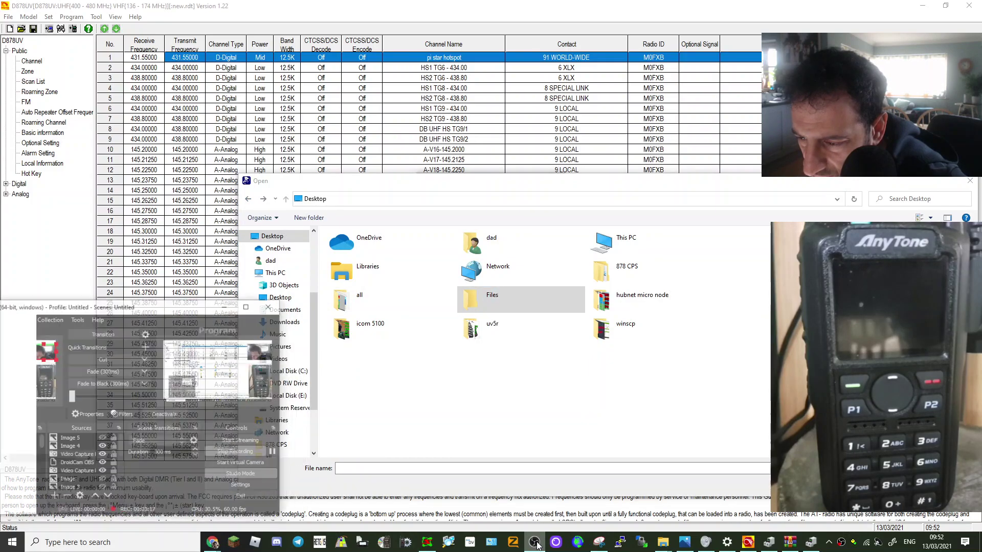
left_click(250, 444)
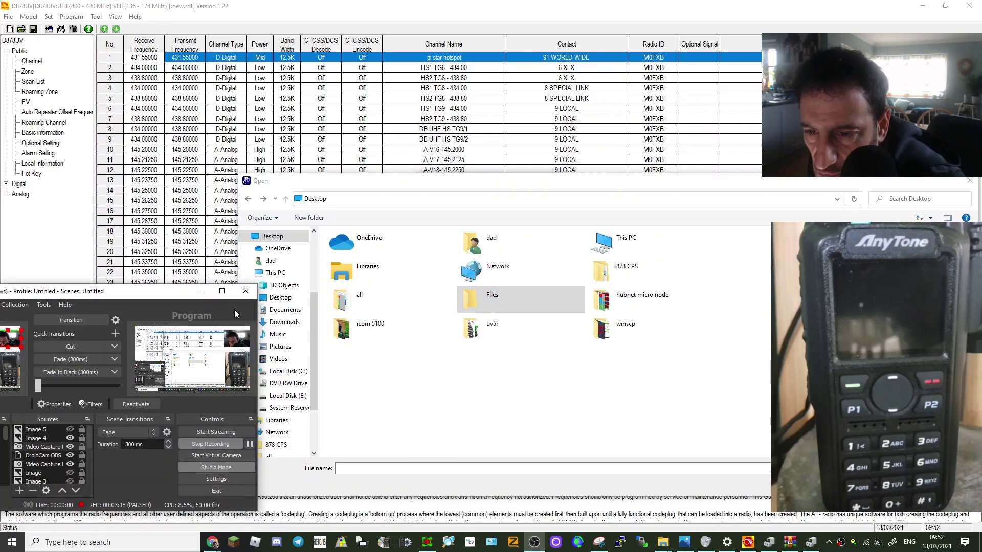
left_click(491, 302)
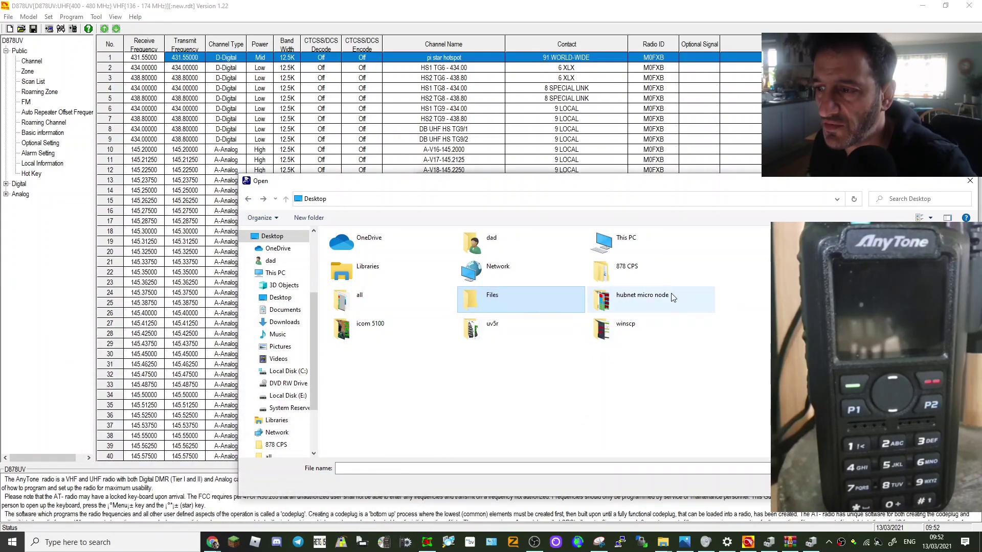
- Load D878UV_V1.22_20210206.spi from Desktop > 878 CPS > D878UV_V1.22 FW
double_click(619, 271)
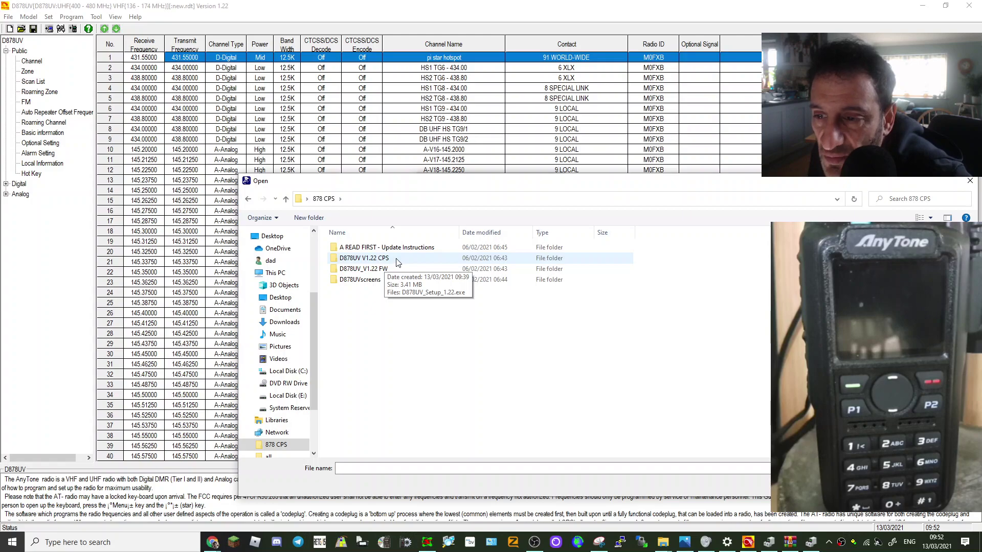
double_click(385, 268)
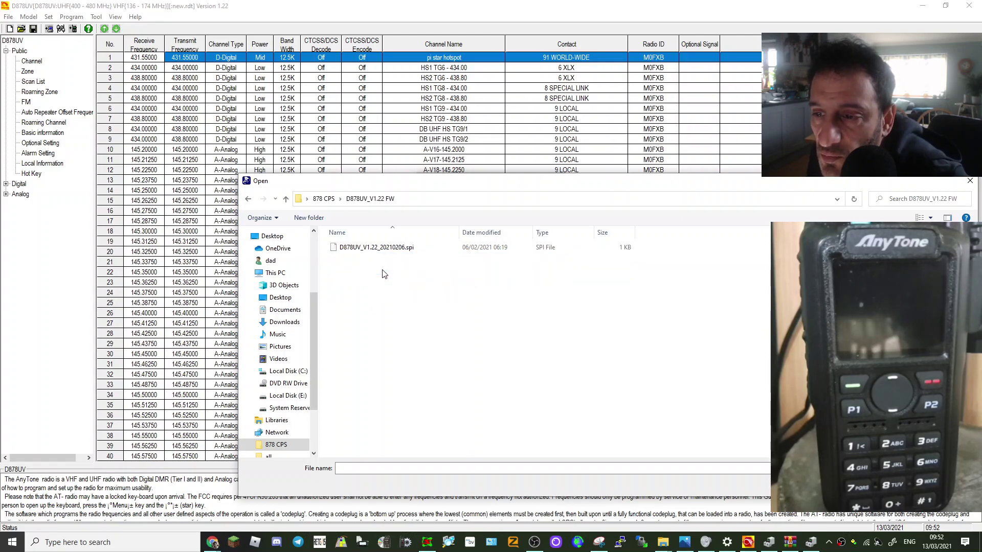
double_click(376, 249)
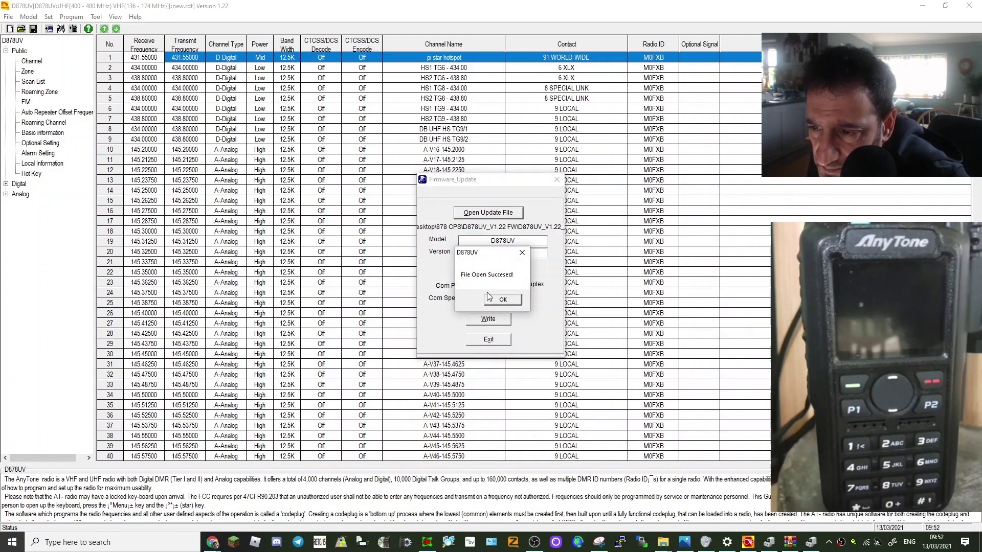
- Acknowledge 'File Open Succesed!' and write the V1.22 firmware to the radio, confirming with OK
left_click(502, 301)
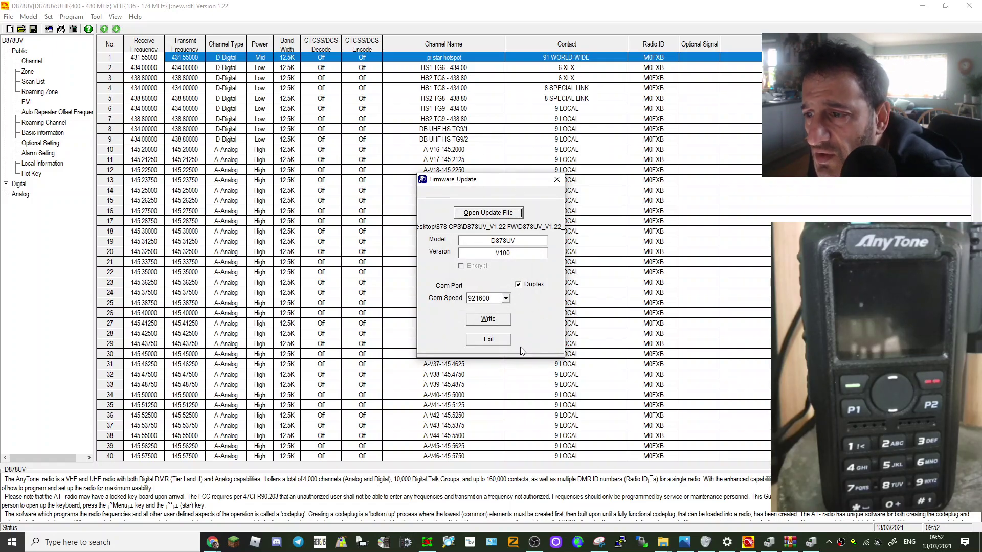
left_click(488, 319)
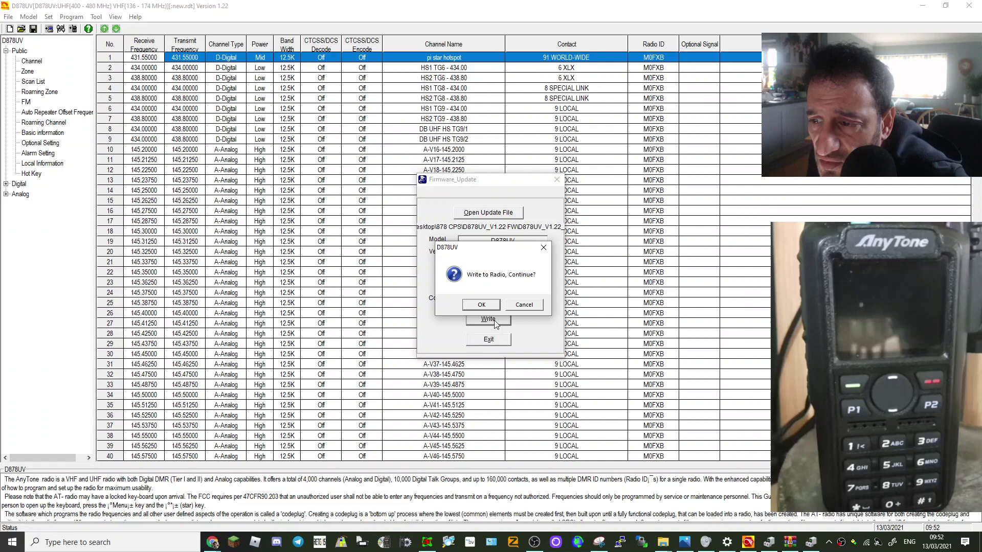
left_click(481, 305)
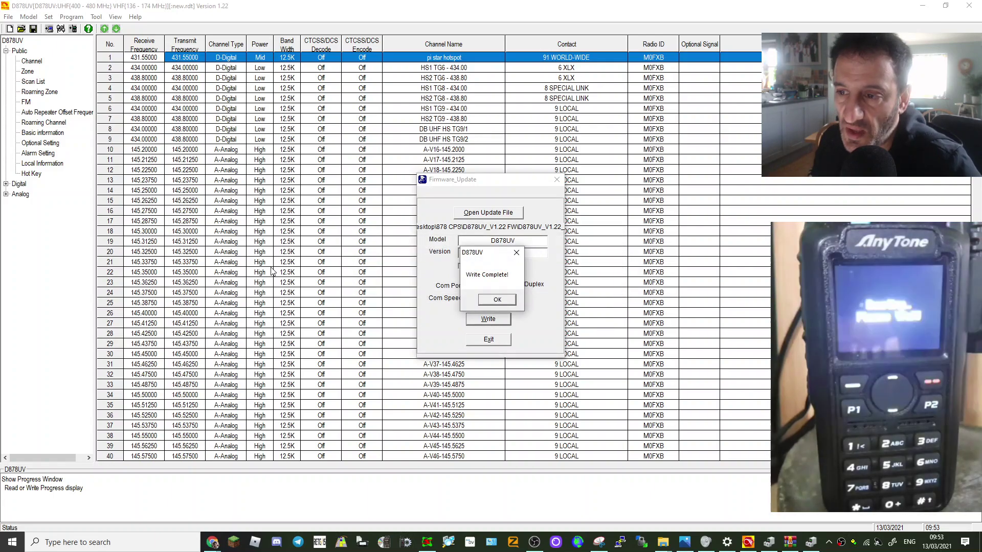
- Dismiss 'Write Complete!' and exit the Firmware_Update dialog
left_click(497, 301)
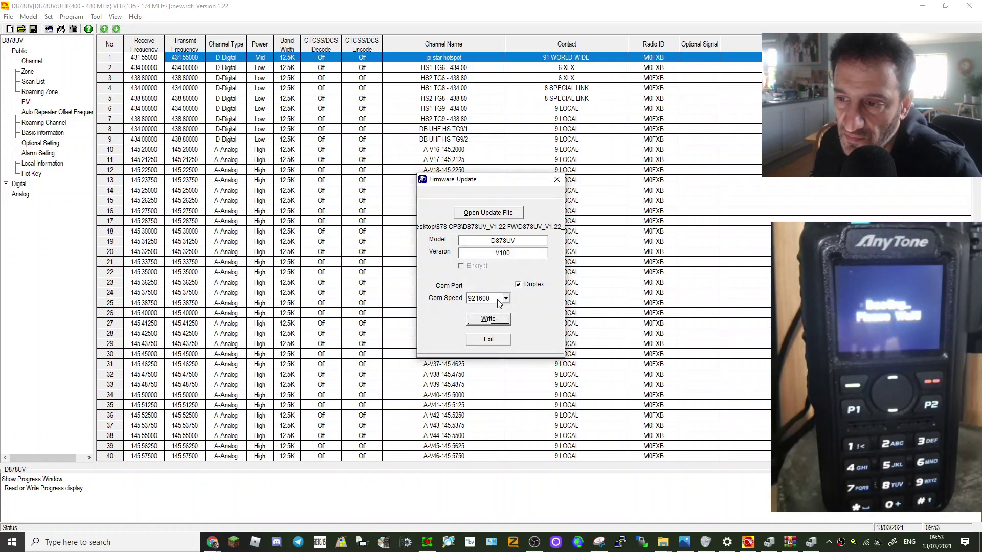
left_click(489, 340)
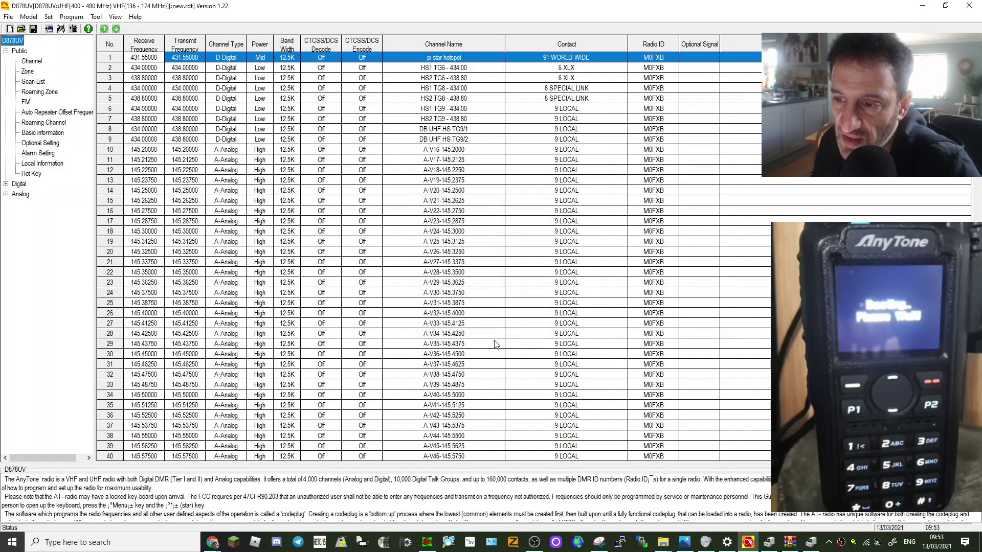